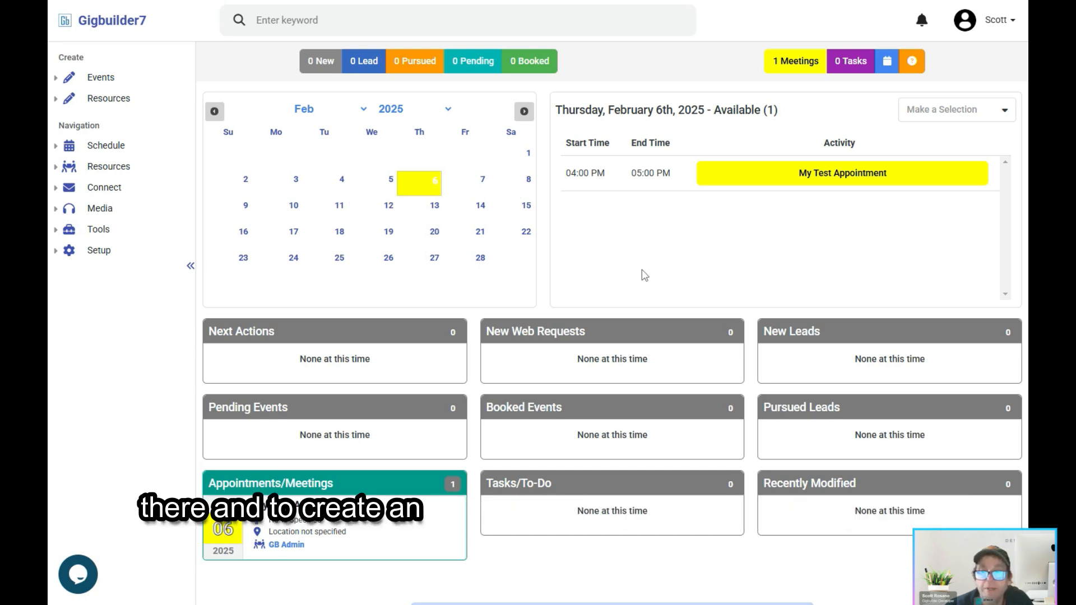
Step: View the existing meetings list and the kinds of events that can be created, and return to the home dashboard
left_click(800, 63)
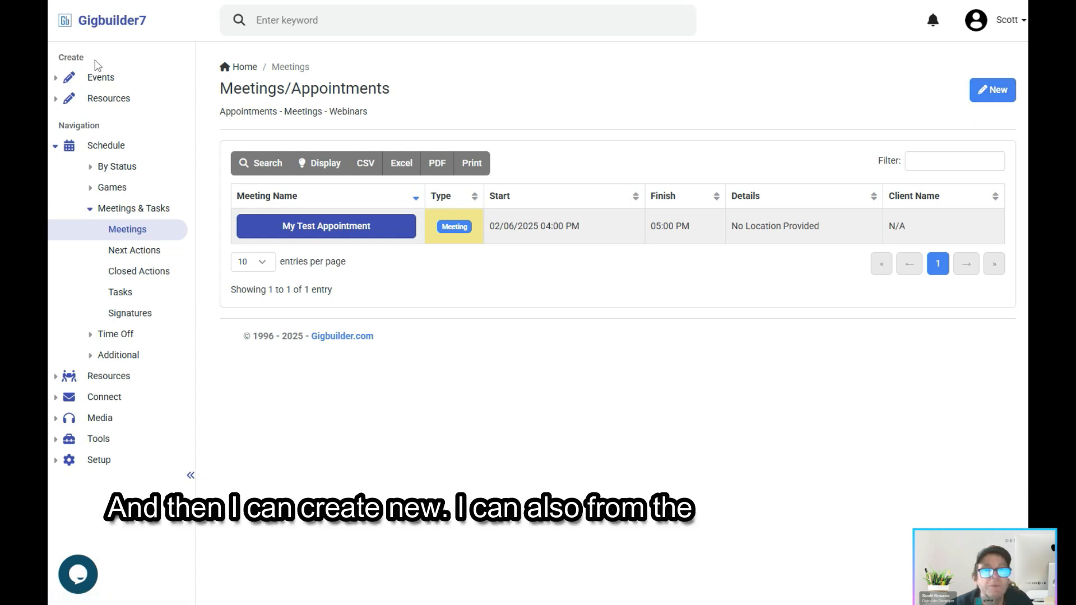
left_click(92, 81)
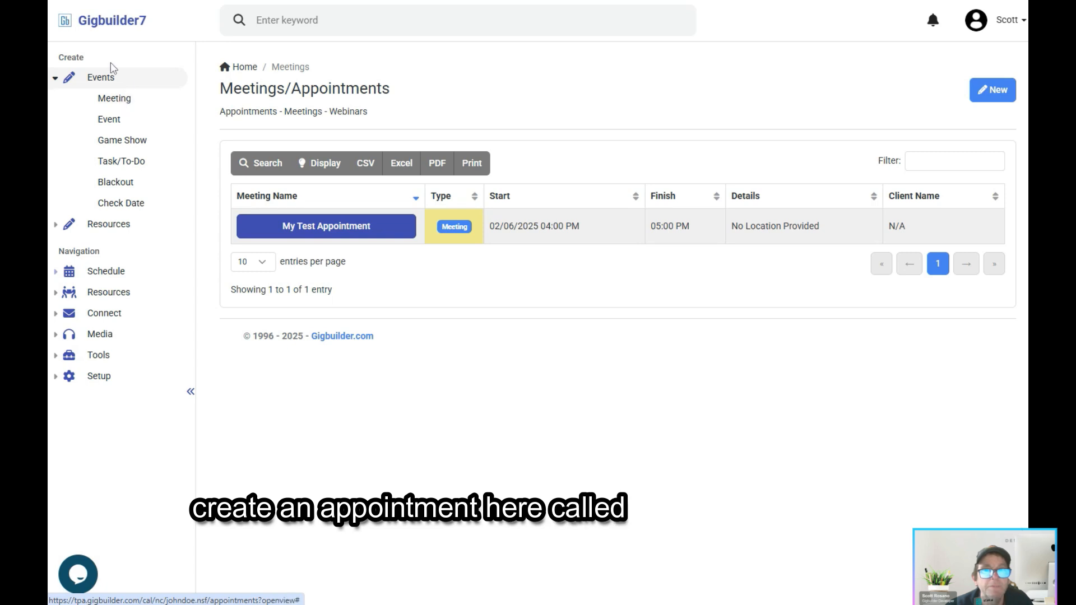
left_click(115, 27)
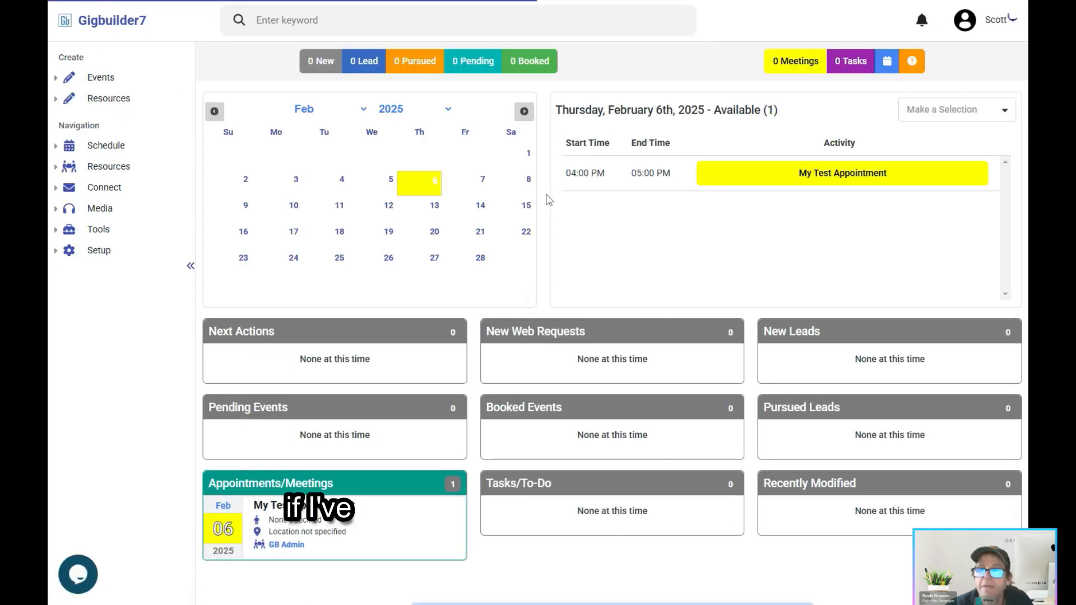
Step: Create a new meeting for February 22, 2025 and name it "Doctor's Appointment"
left_click(524, 234)
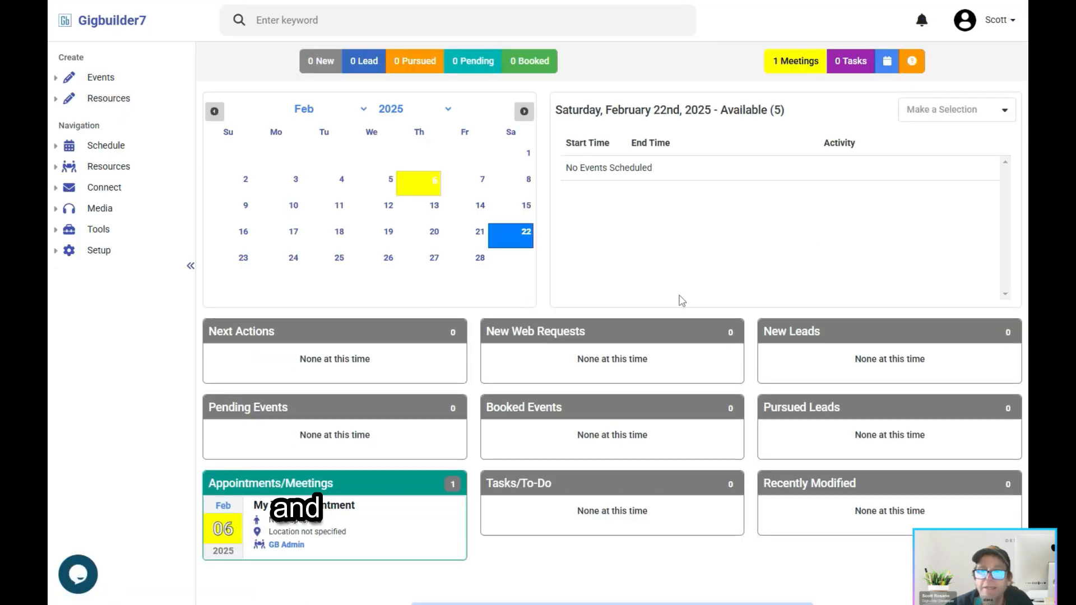
left_click(931, 113)
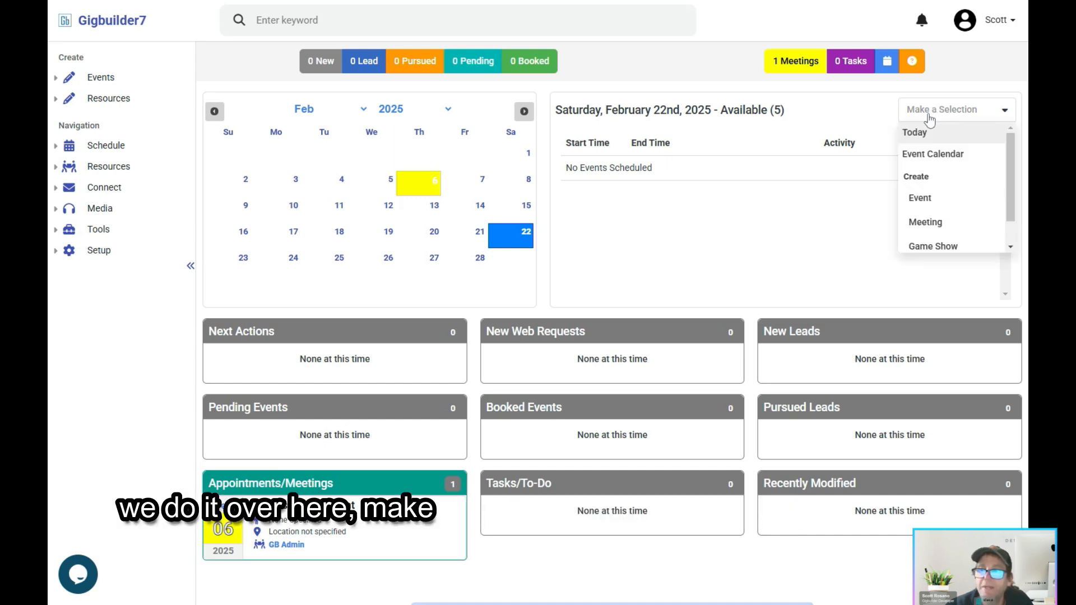
left_click(932, 222)
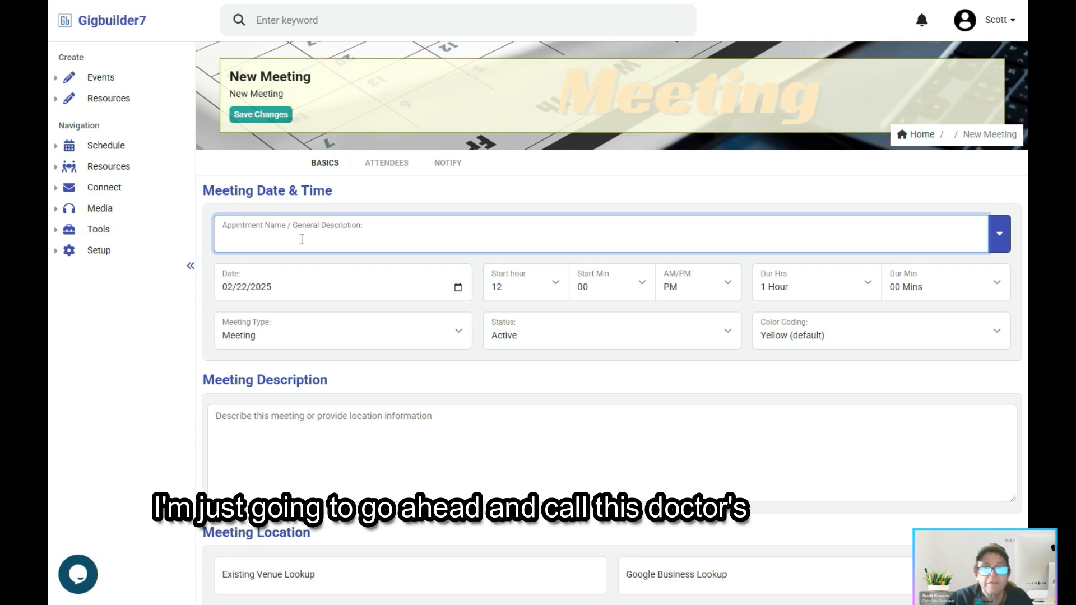
type("Doctor's Appointment")
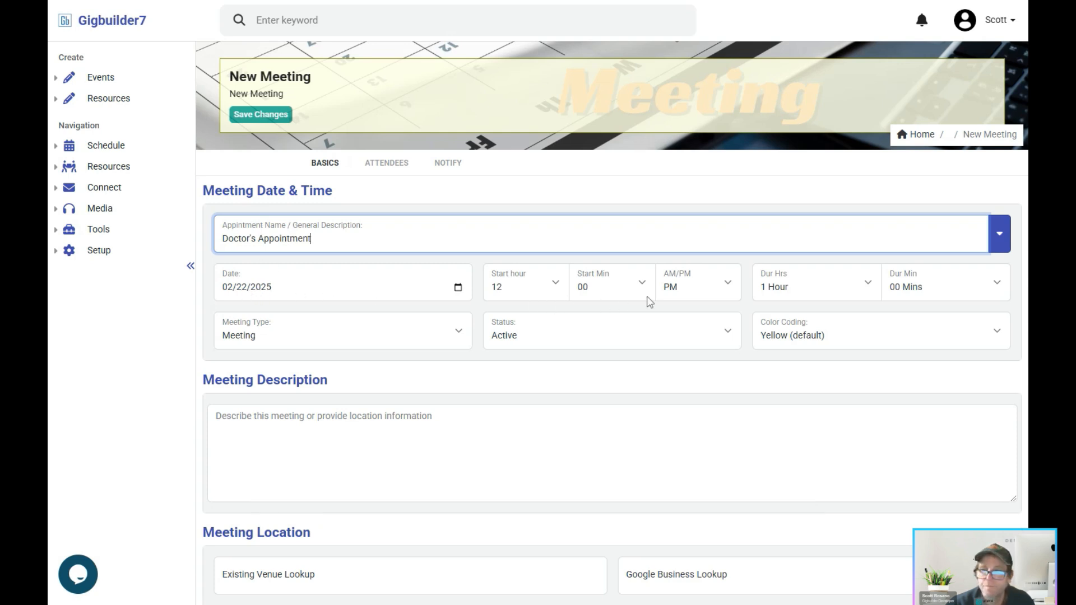
Step: Set the meeting's start time to 9:00 AM and the minutes part of its duration to 30 Mins
scroll(556, 306, "down", 1)
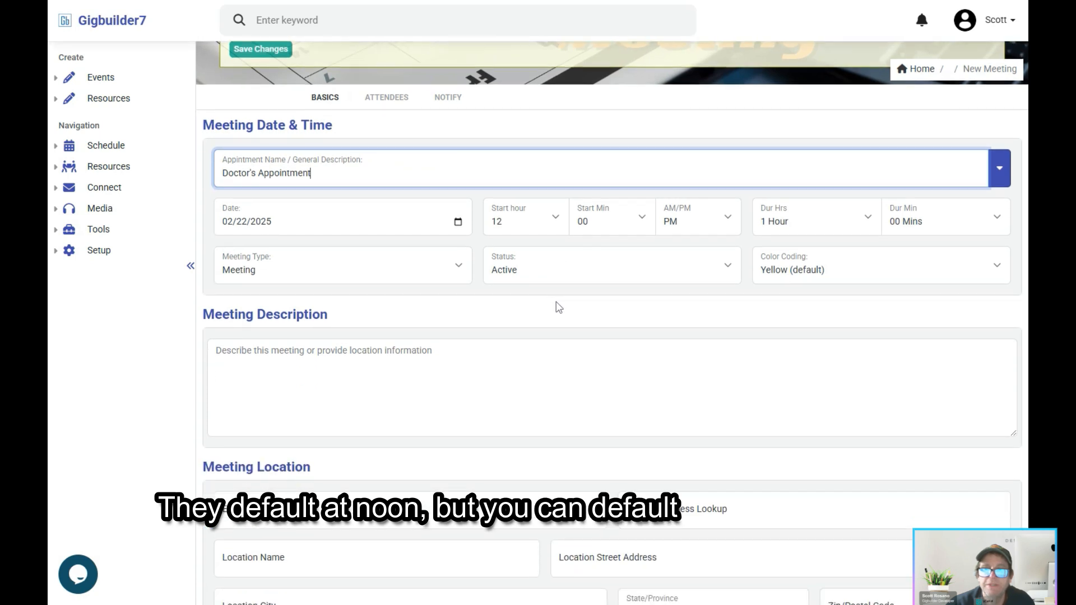
left_click(534, 227)
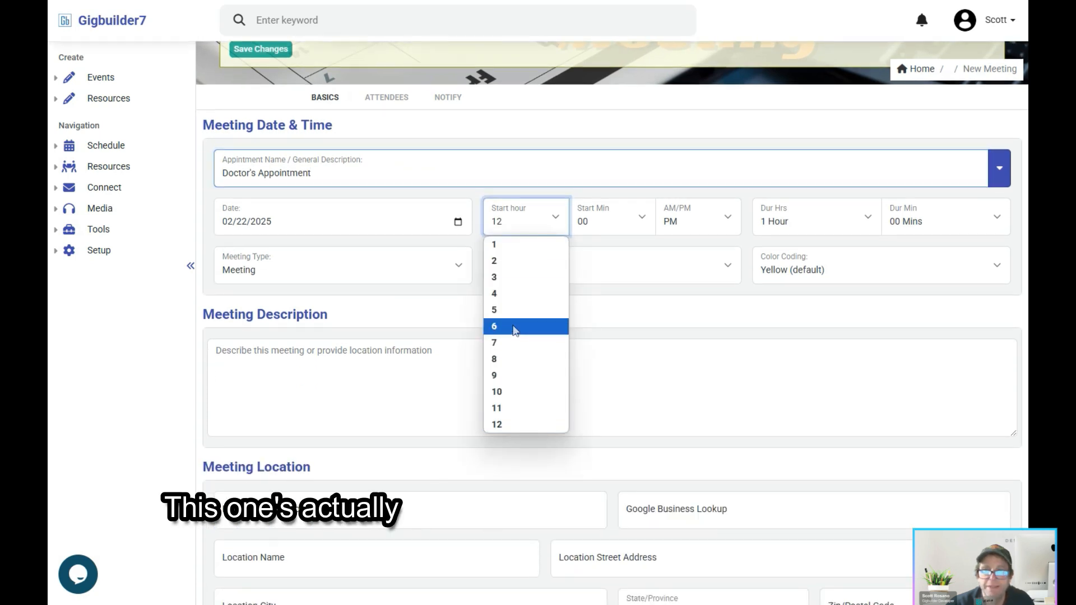
left_click(511, 376)
left_click(668, 226)
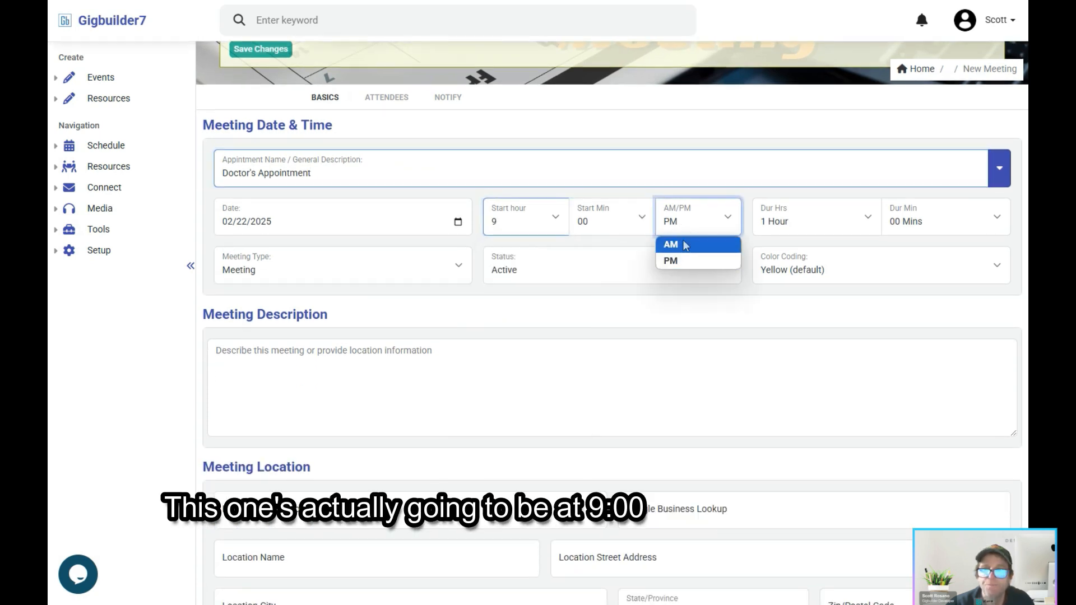
left_click(683, 244)
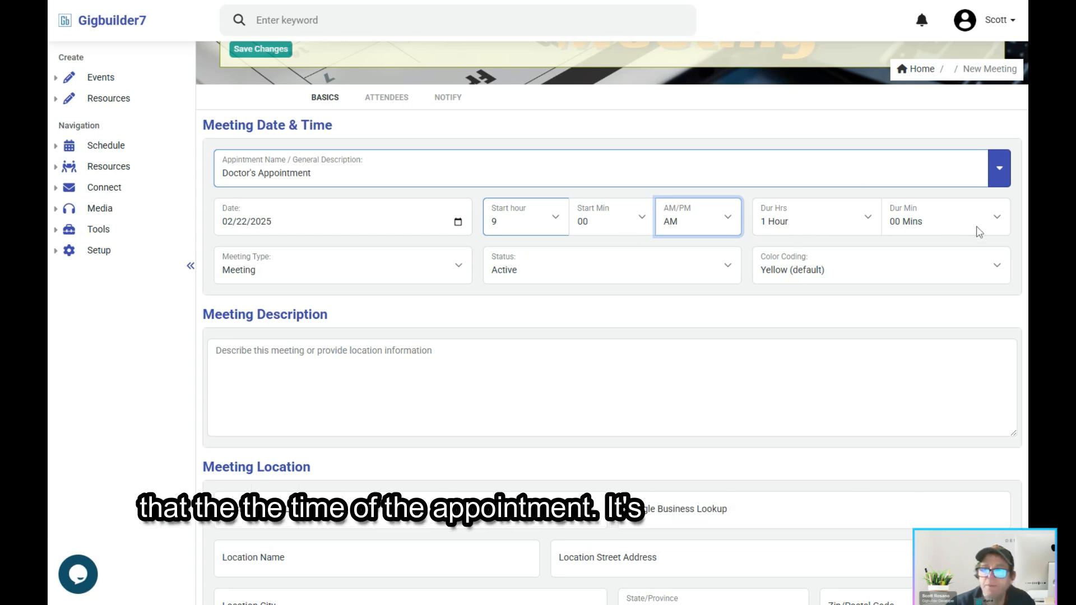
left_click(922, 227)
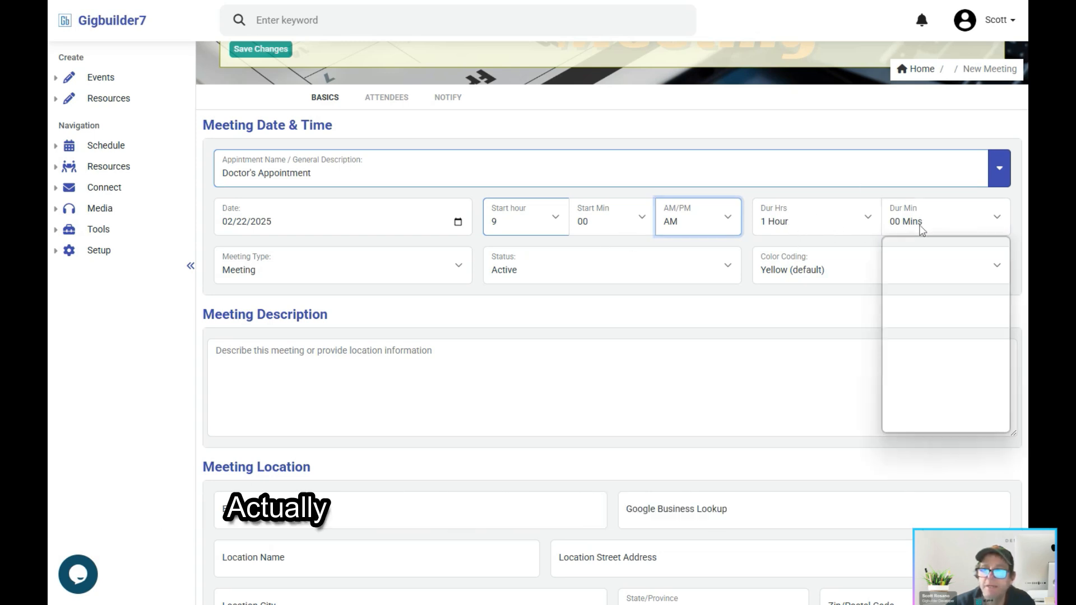
left_click(926, 344)
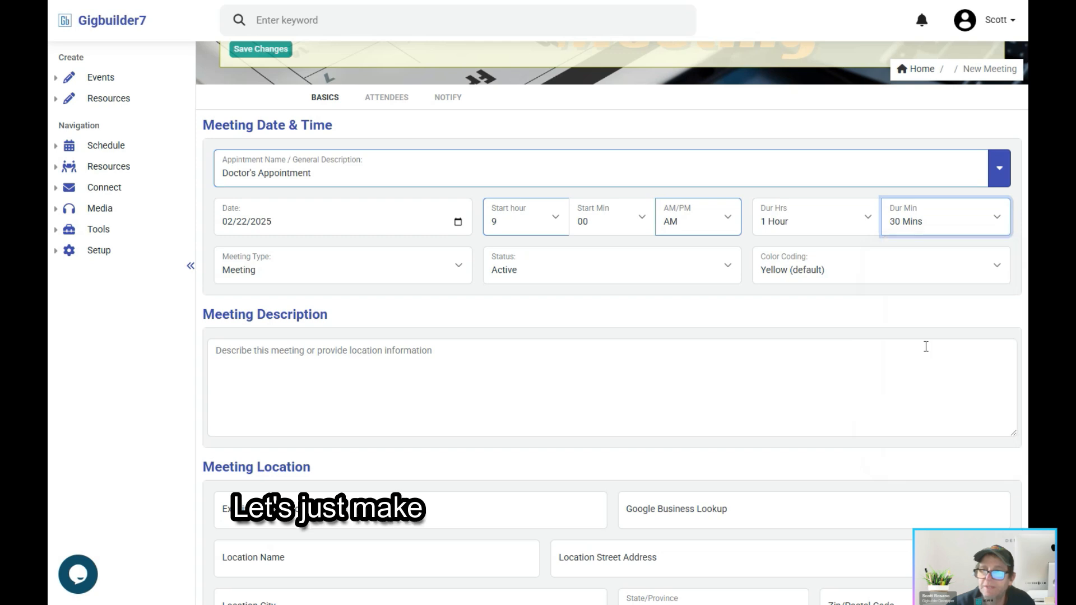
Step: Set the meeting type to Appointment, keeping the Active status and the default yellow color coding
left_click(290, 272)
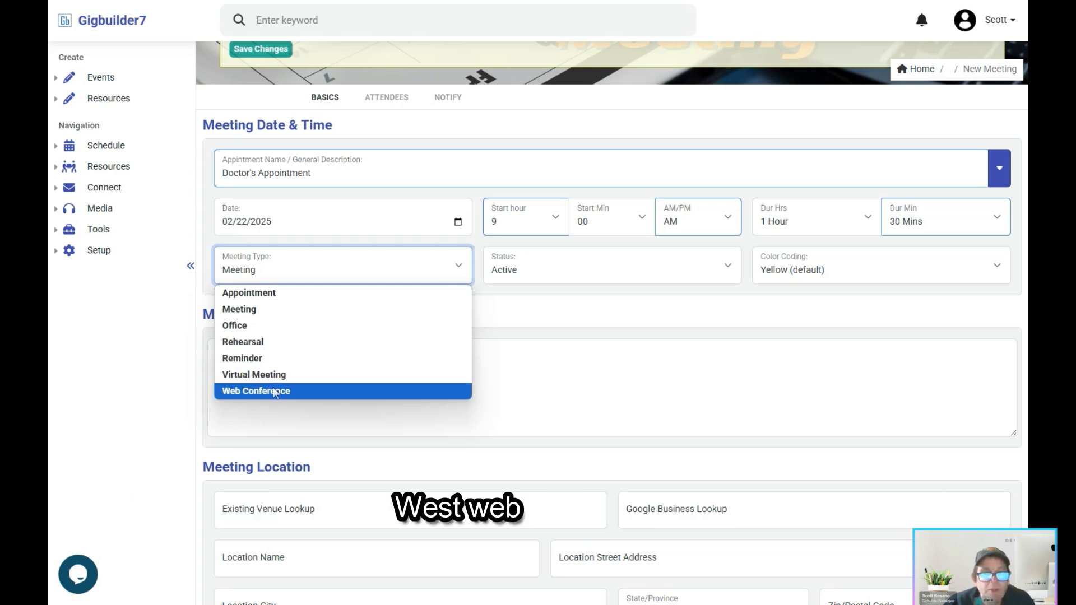
left_click(277, 307)
left_click(277, 270)
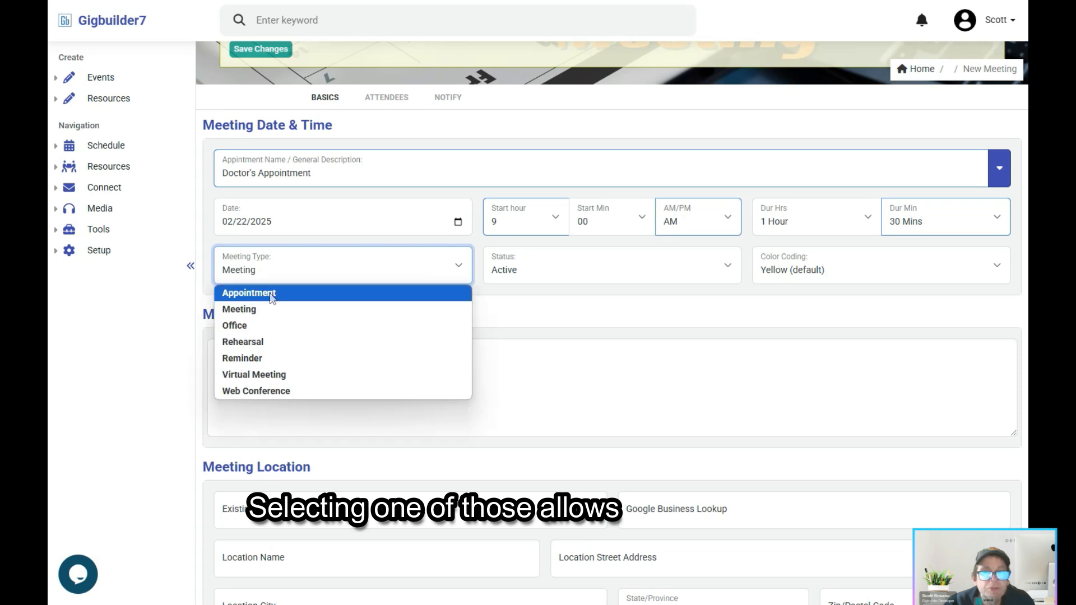
left_click(272, 294)
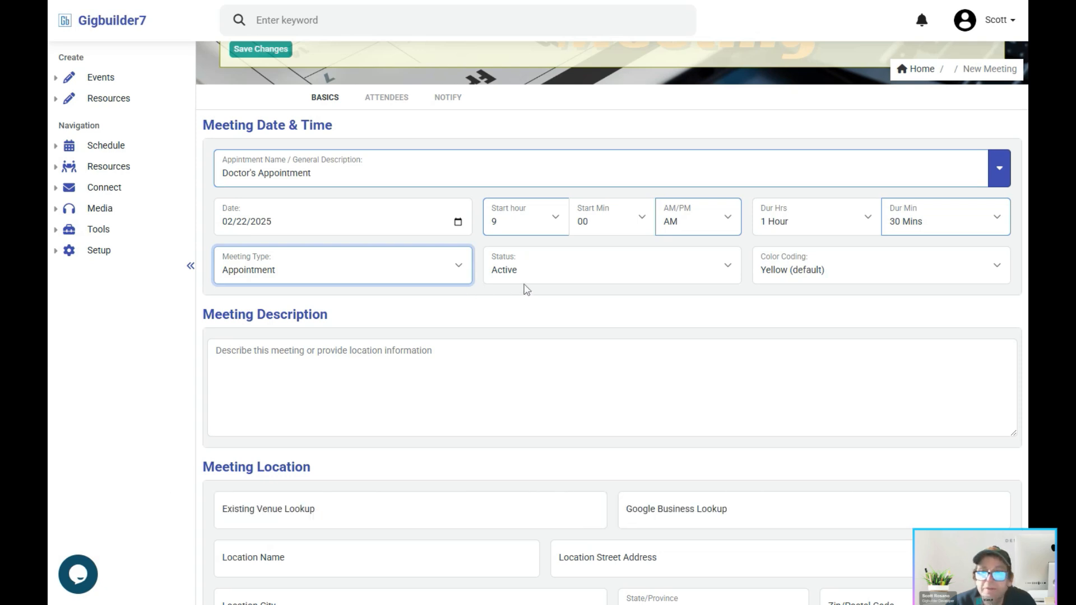
left_click(545, 279)
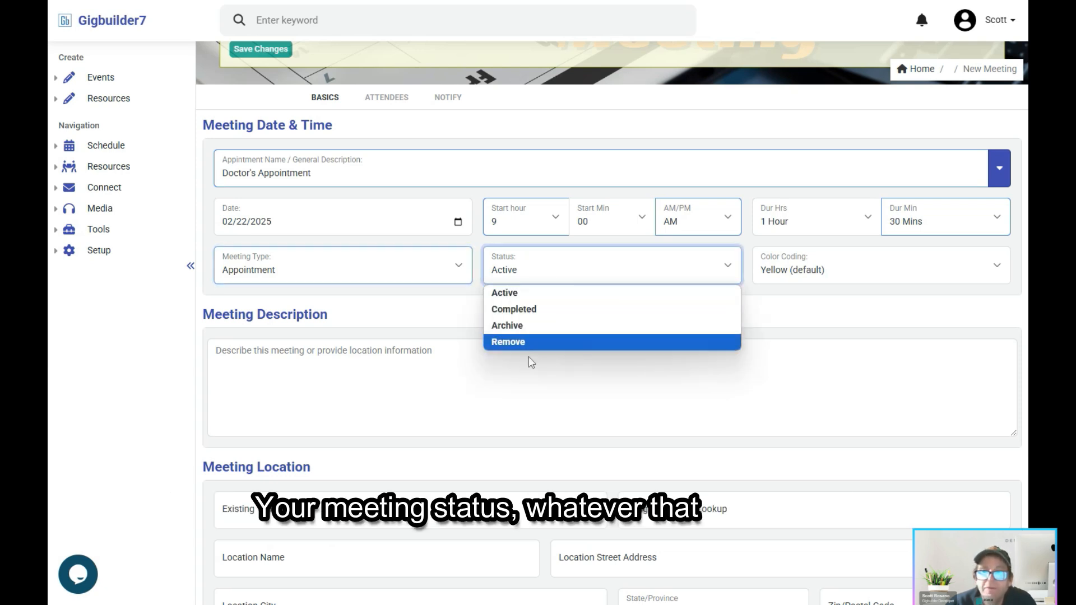
left_click(530, 296)
left_click(790, 275)
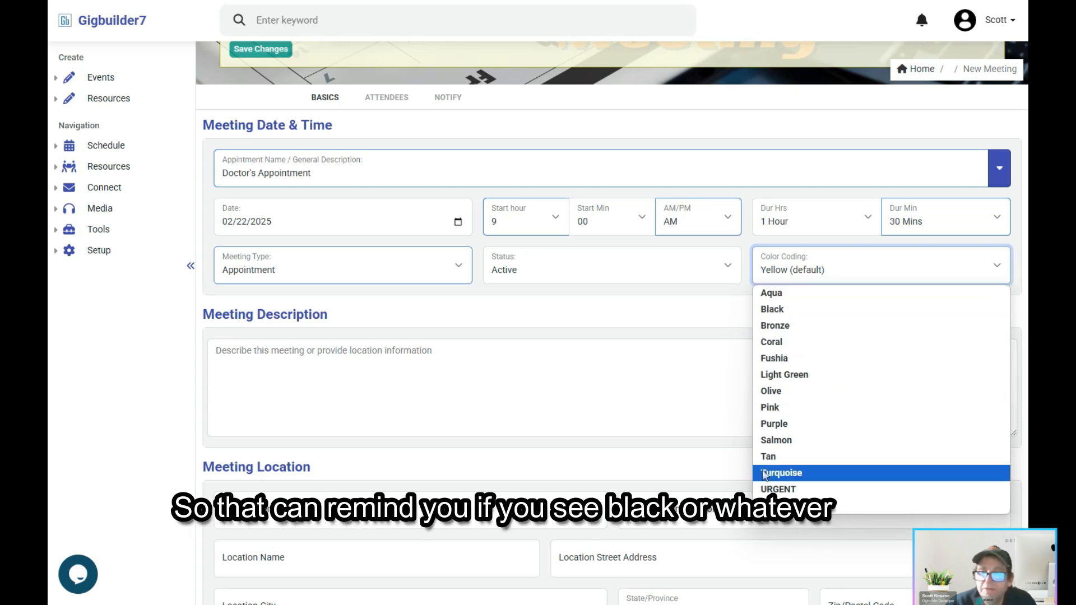
left_click(679, 314)
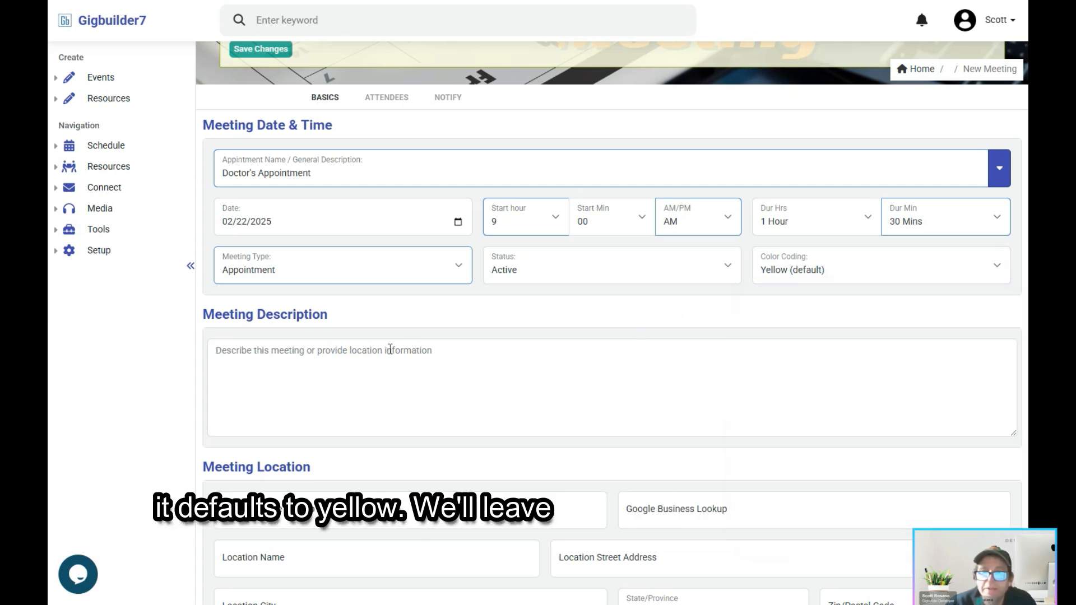
Step: Enter "Doctor visit full checkup." as the meeting description
left_click(373, 364)
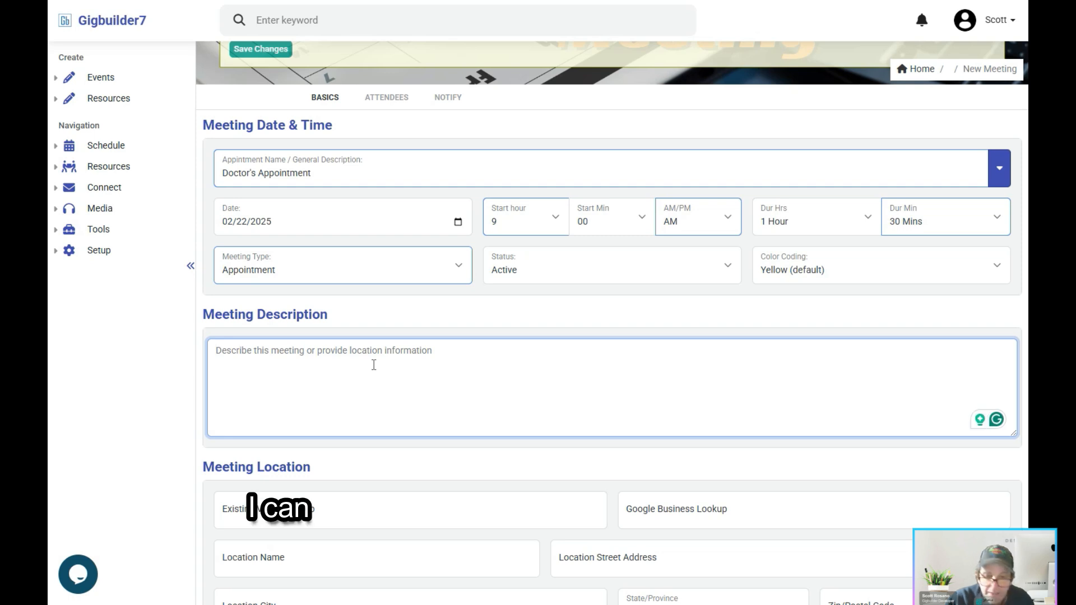
type("Doctor ")
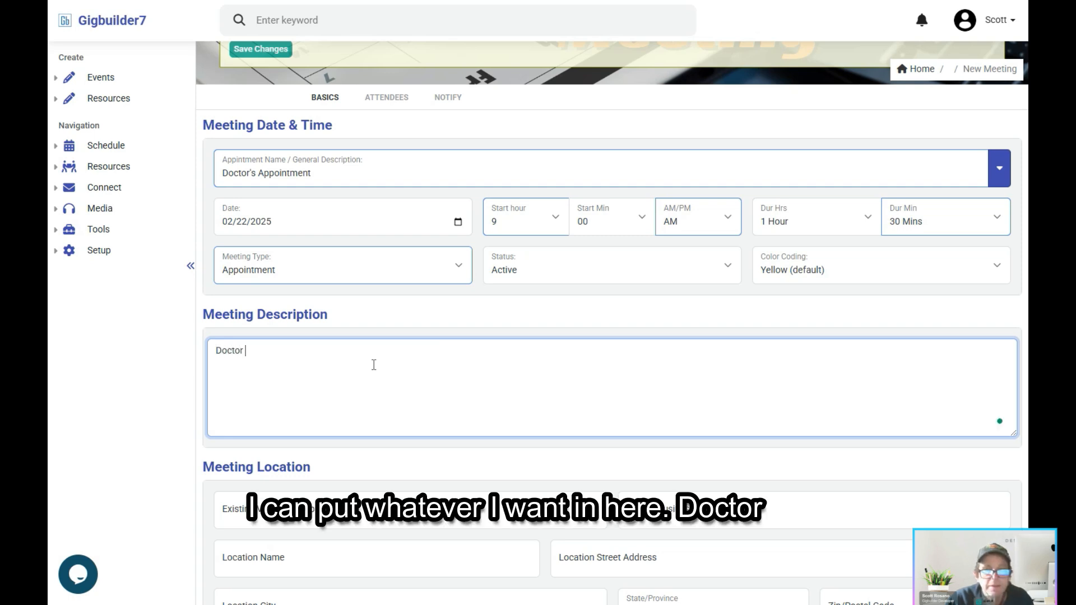
type("visit full che")
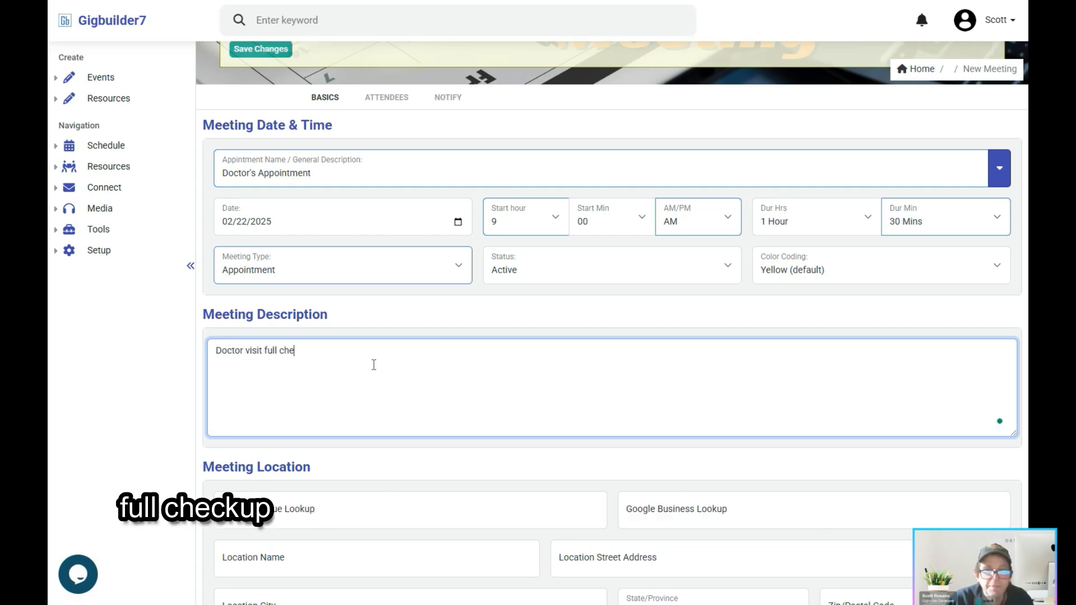
type("ckup")
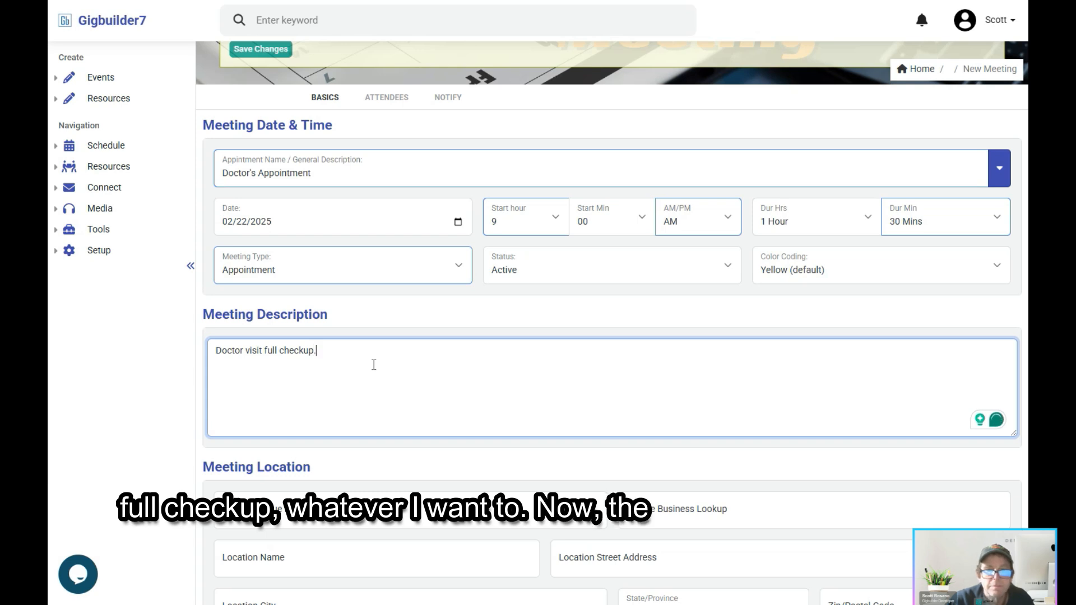
type(".")
Step: Look up the doctor by name in the Google business lookup and use the matching practice as the meeting location
scroll(372, 367, "down", 3)
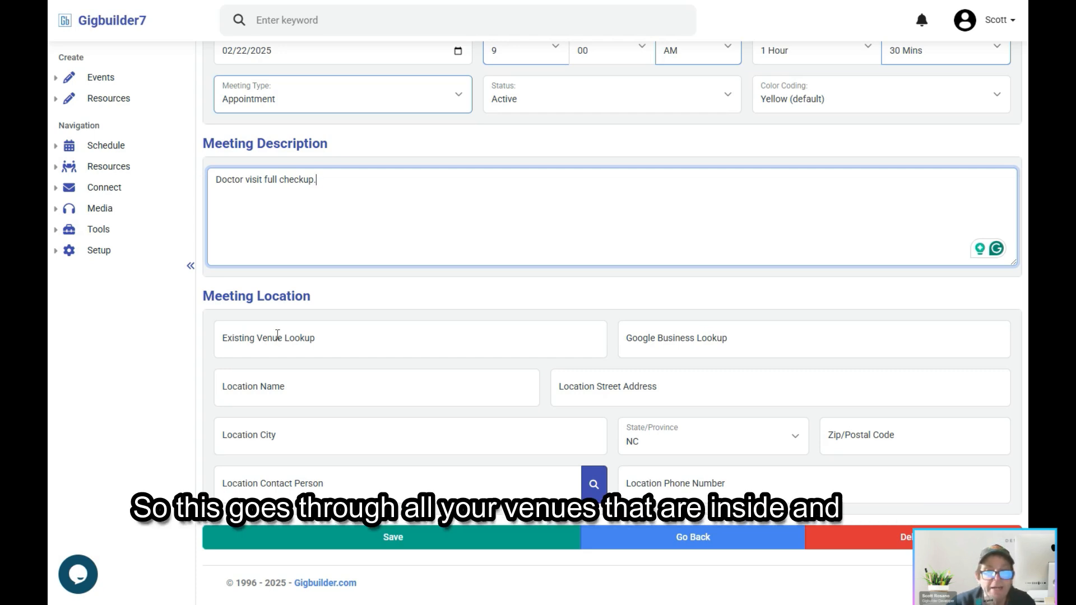
left_click(693, 348)
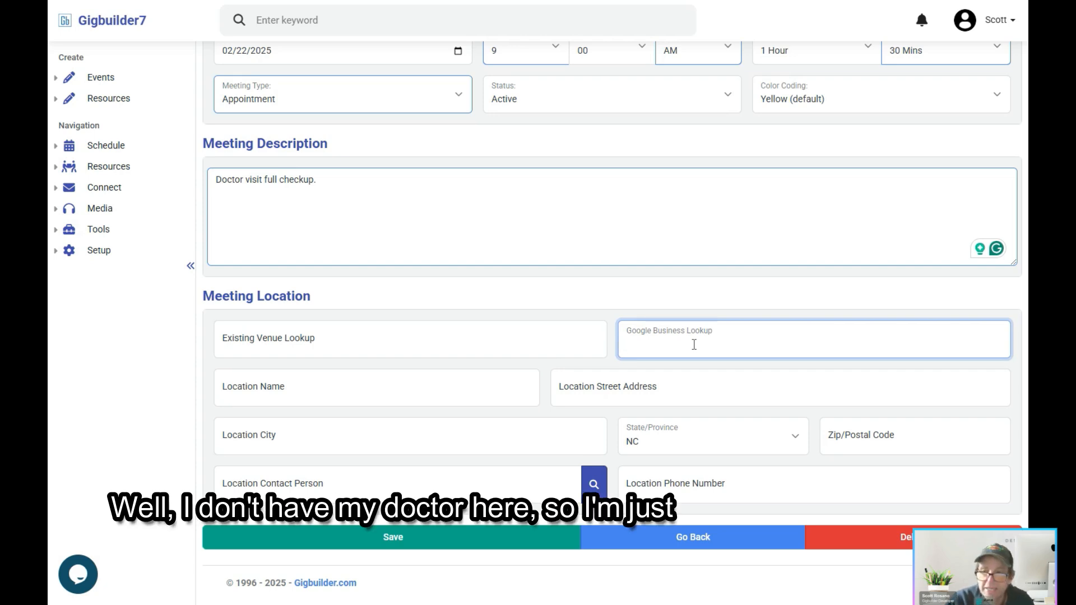
type("doctor")
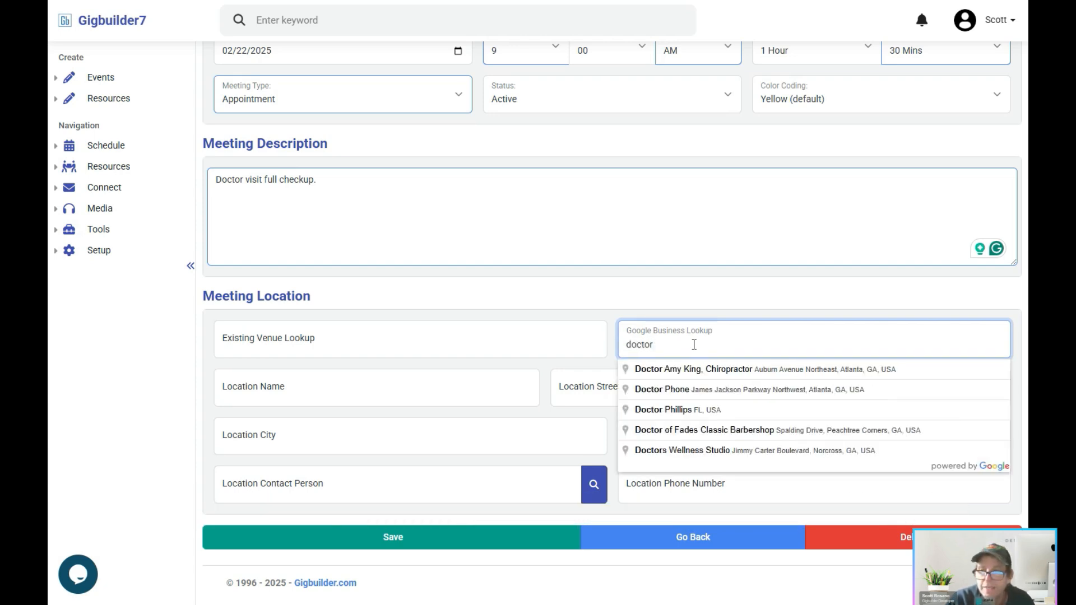
type(" murphy")
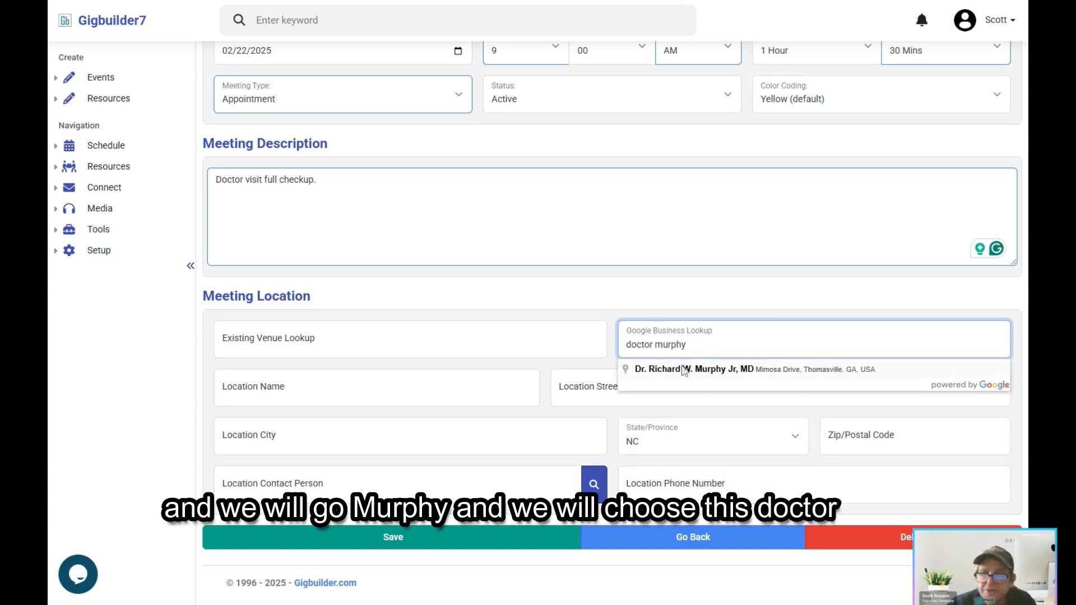
left_click(684, 368)
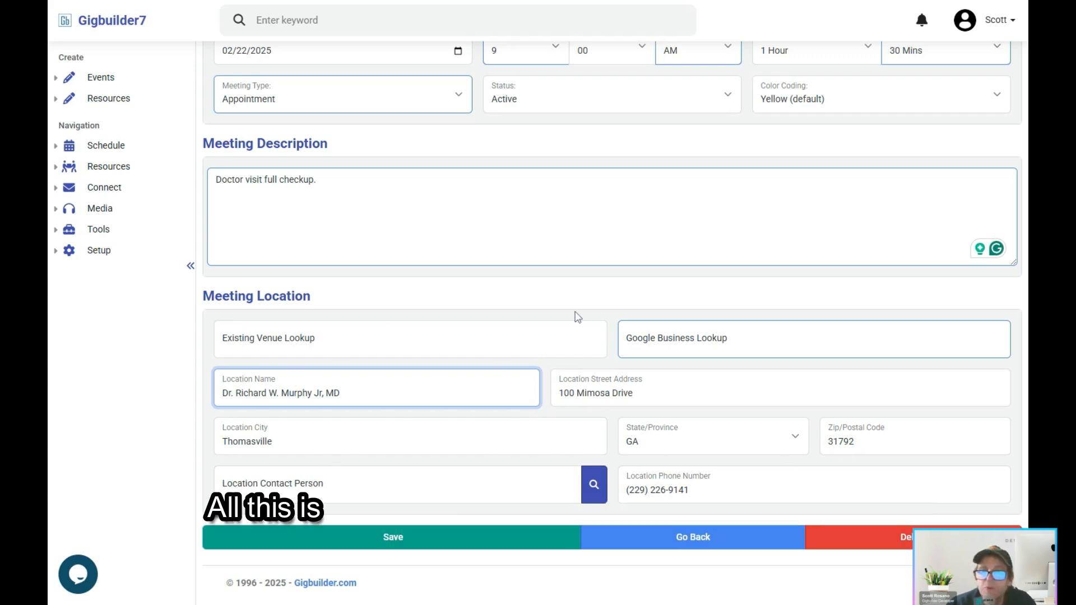
Step: Review the attendee options, and in the notification settings set the text message reminder to four hours prior
scroll(493, 274, "up", 5)
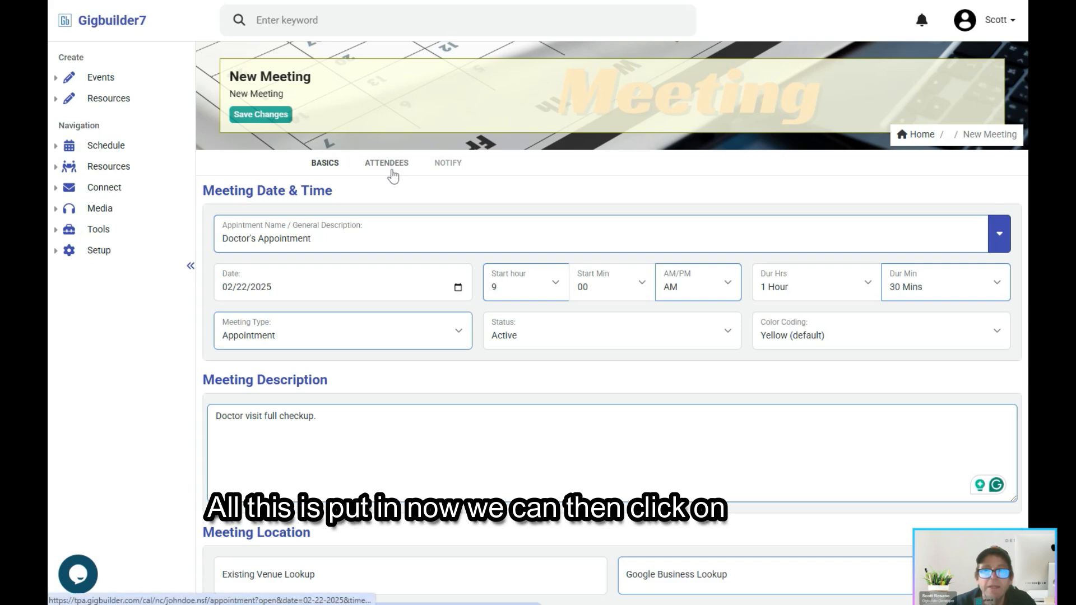
left_click(390, 171)
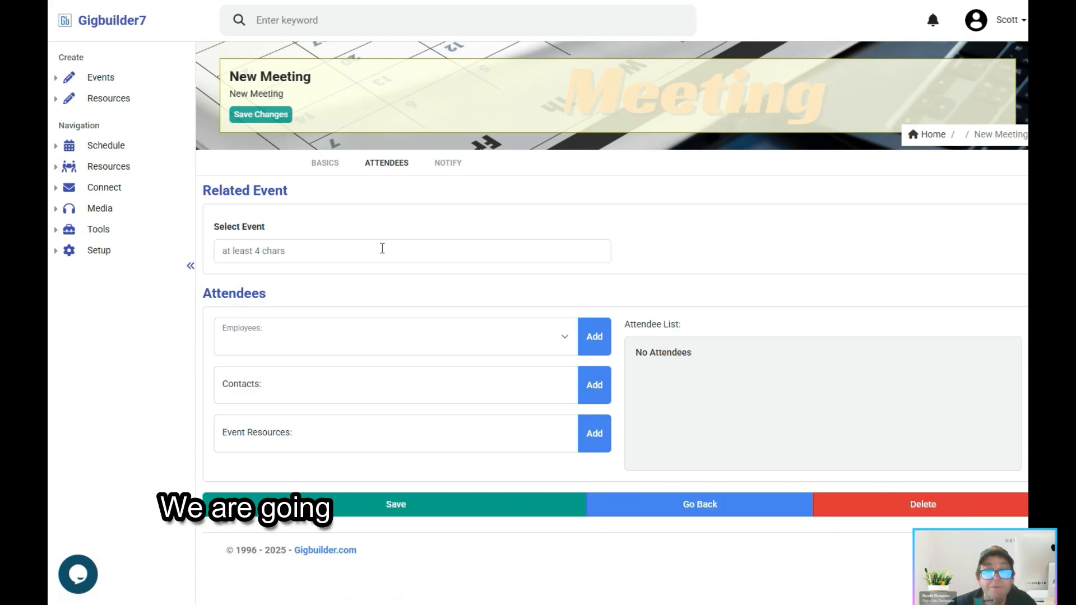
left_click(441, 166)
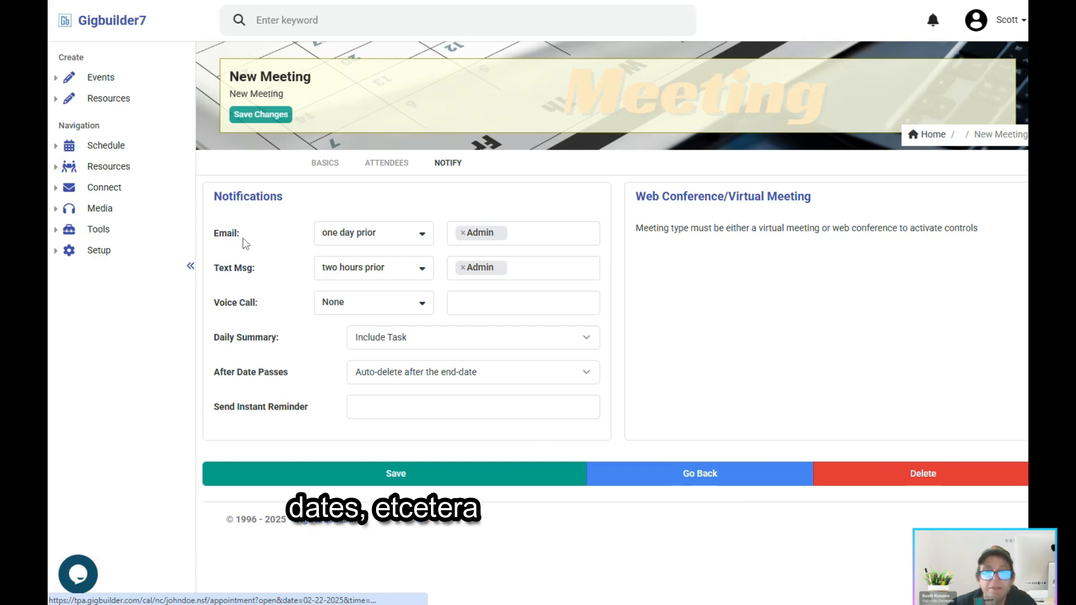
left_click(375, 241)
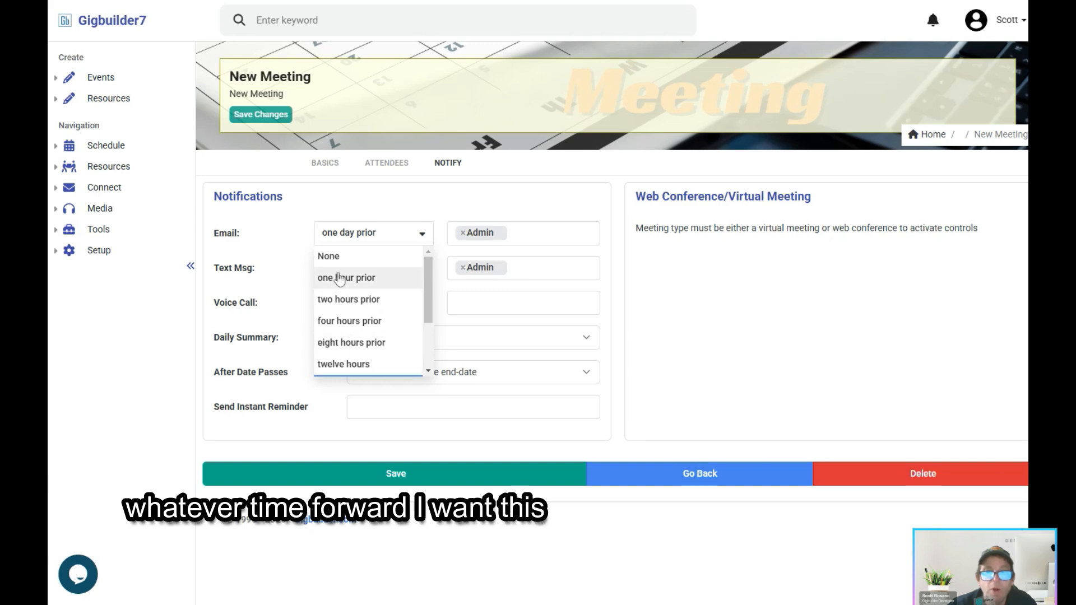
left_click(292, 245)
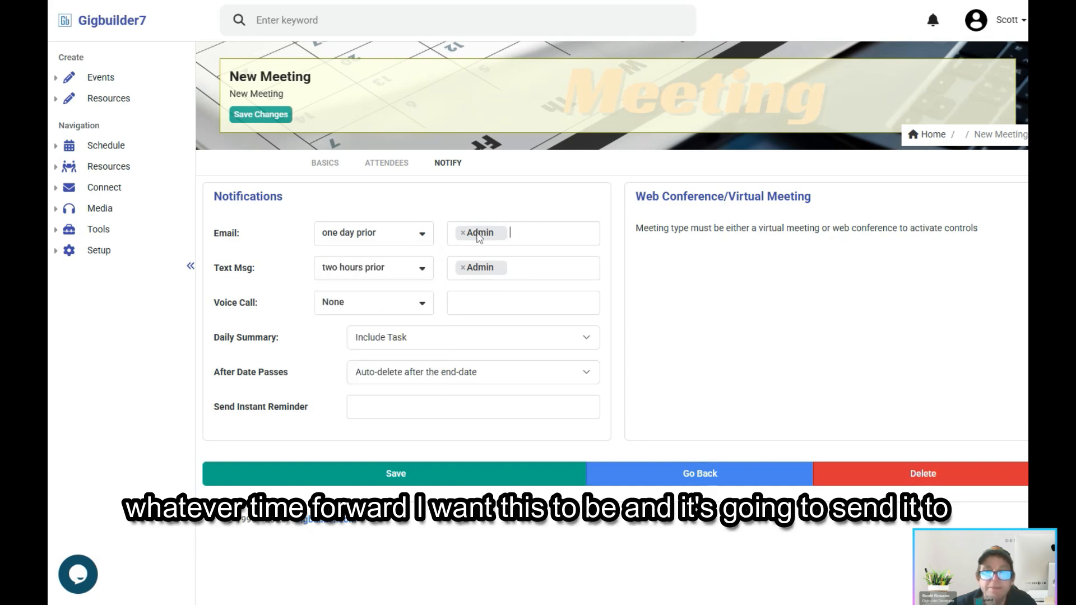
left_click(329, 271)
left_click(337, 414)
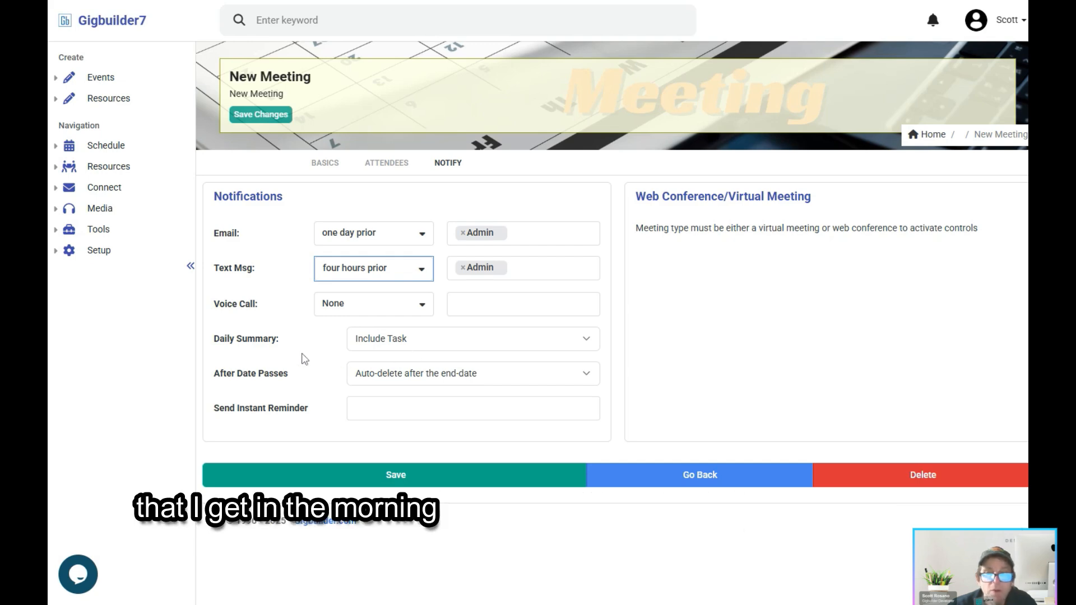
Step: Keep the meeting set to auto-delete after the end-date and save the new appointment
left_click(405, 382)
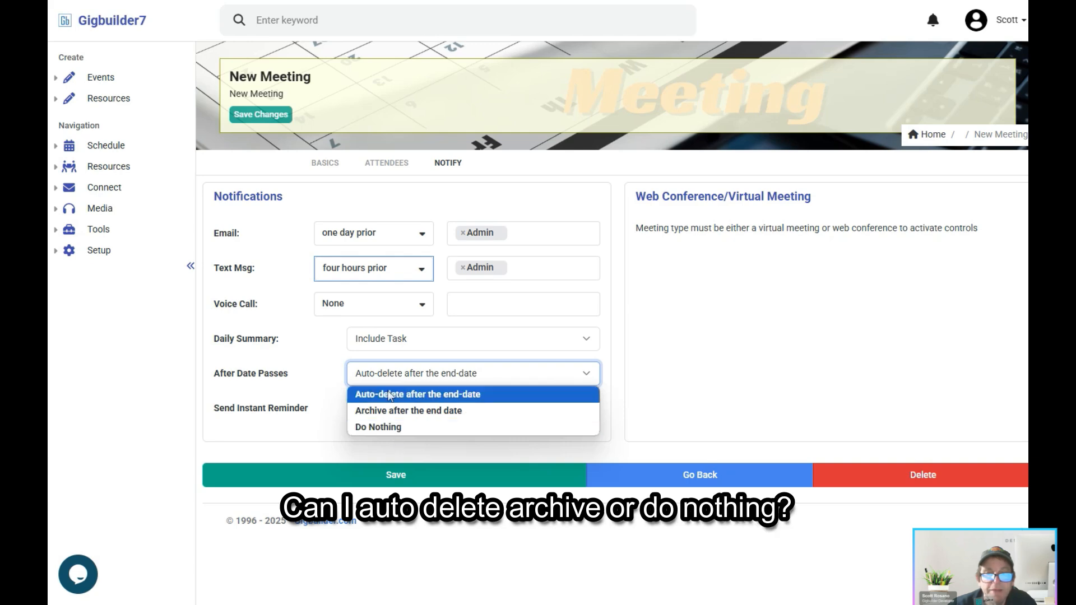
left_click(391, 395)
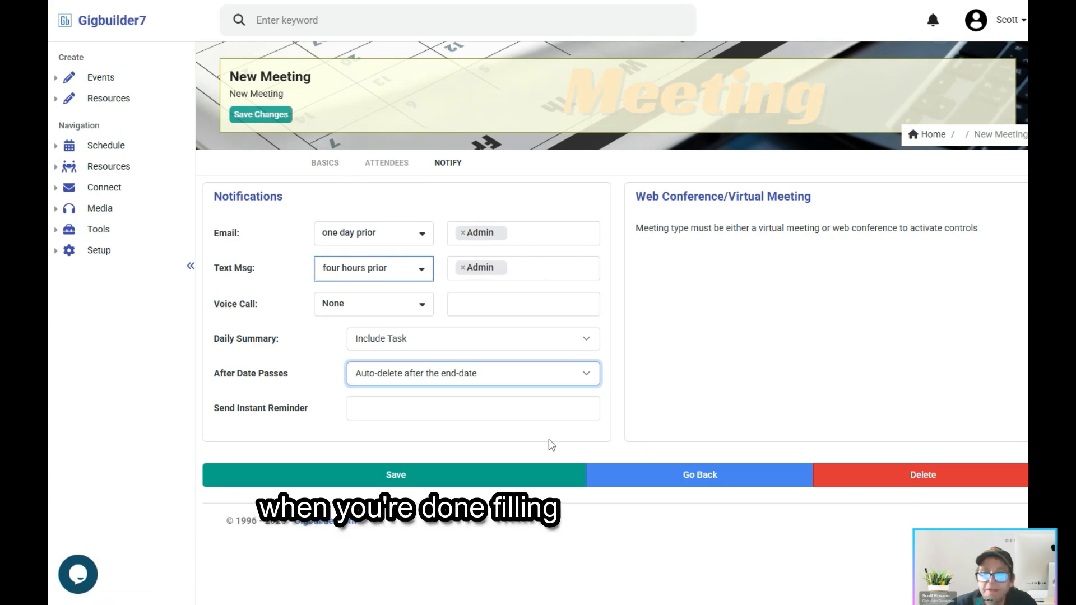
left_click(371, 474)
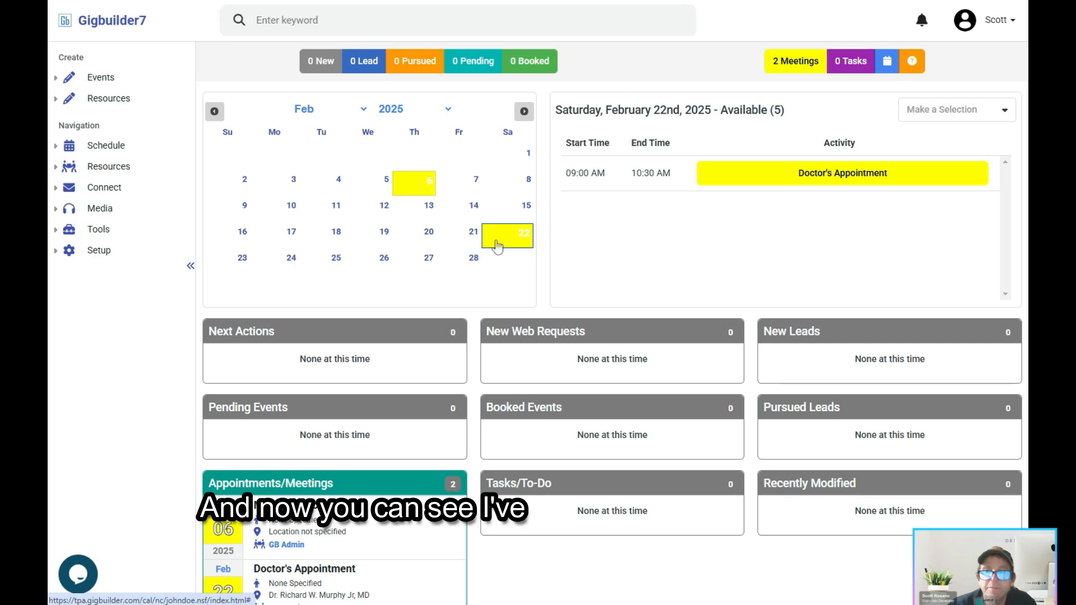
Step: Open the saved Doctor's Appointment on Saturday, February 22, 2025 and review its basic details and attendees
left_click(533, 250)
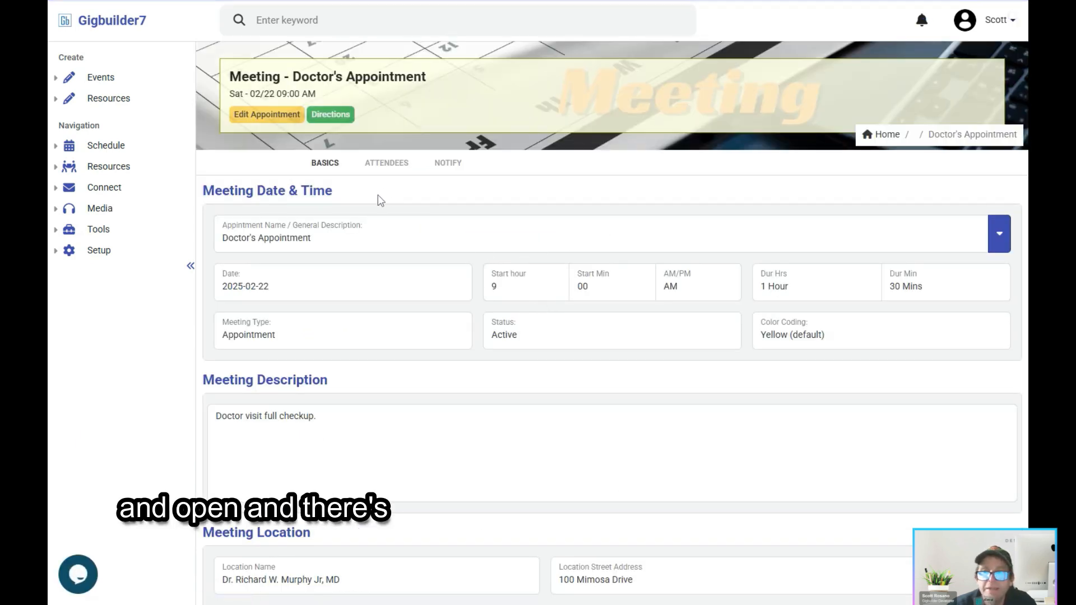
scroll(379, 200, "down", 3)
scroll(377, 201, "up", 3)
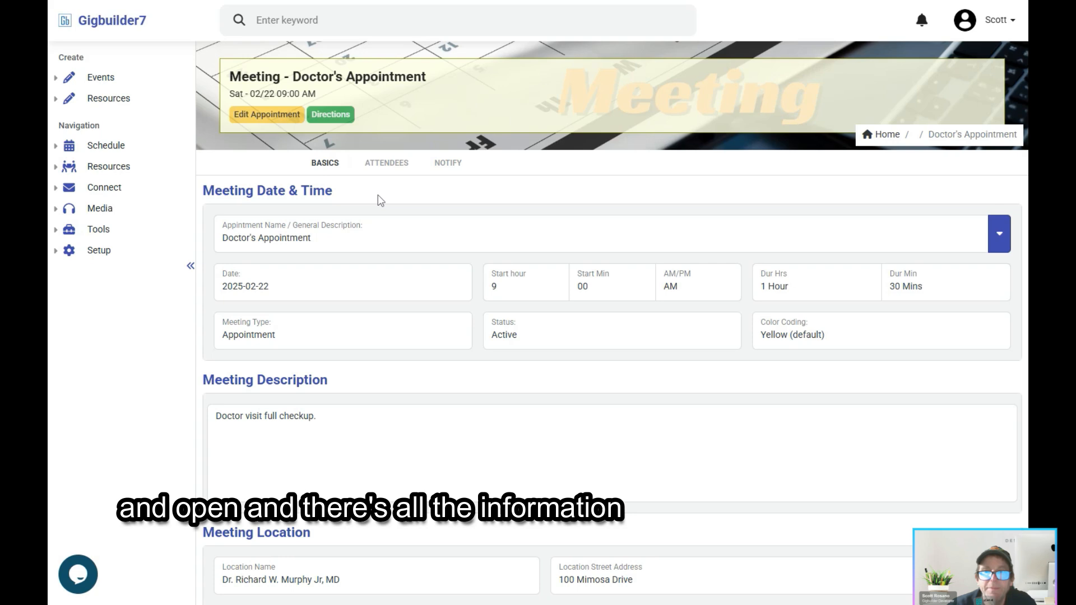
left_click(370, 167)
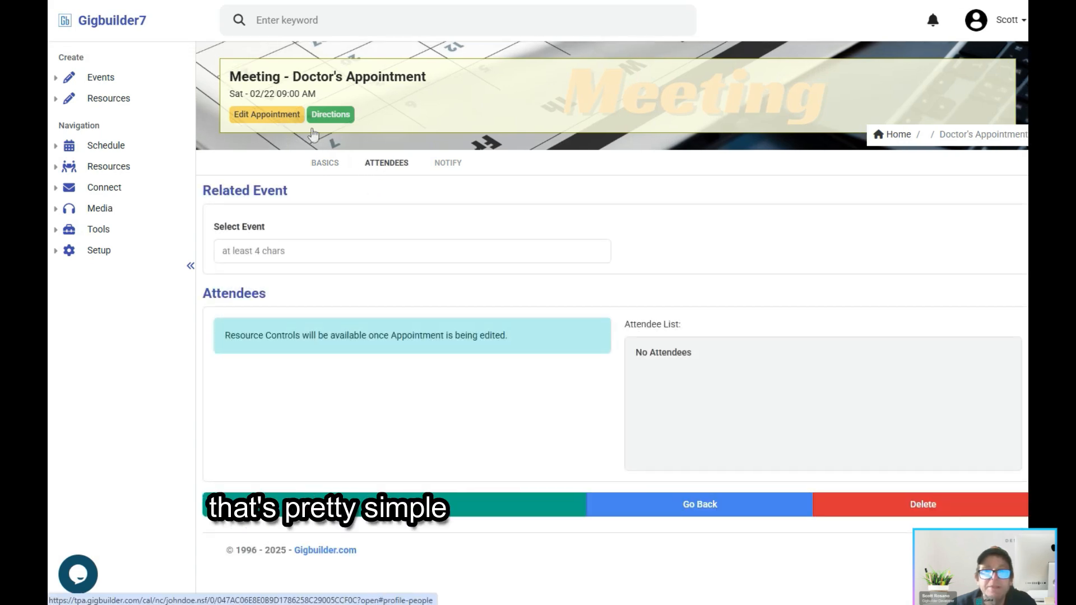
Step: View the appointment location's directions in Google Maps and return to the appointment in Gigbuilder7
left_click(330, 118)
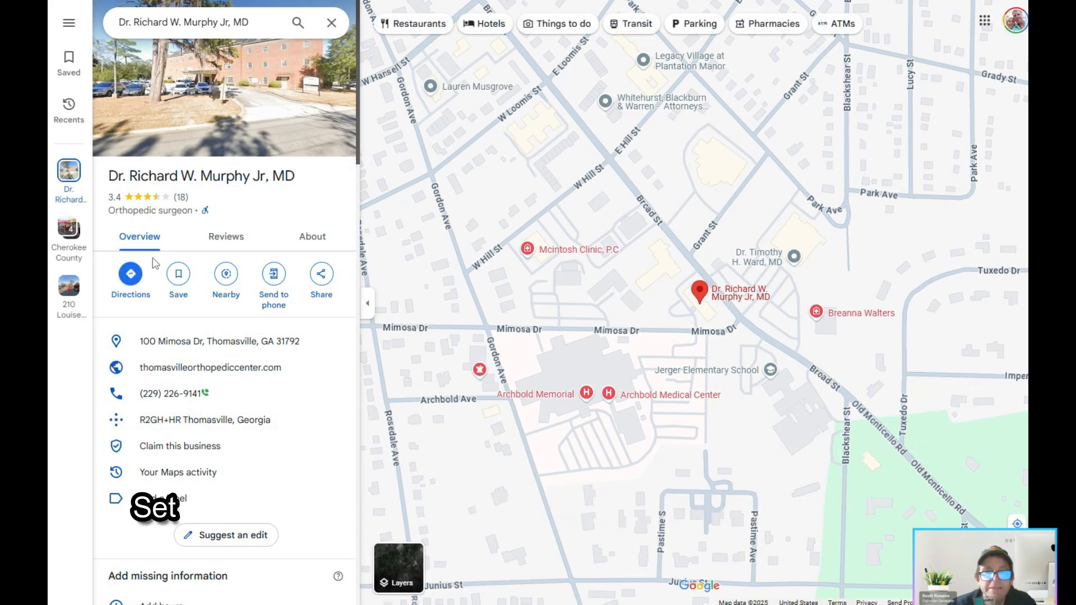
key("ctrl+w")
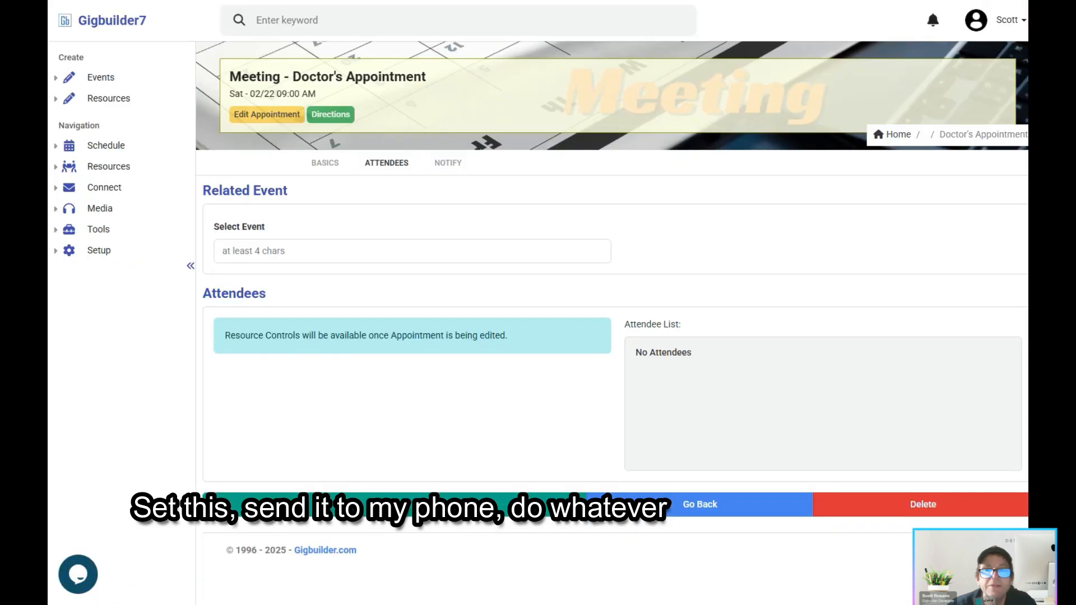